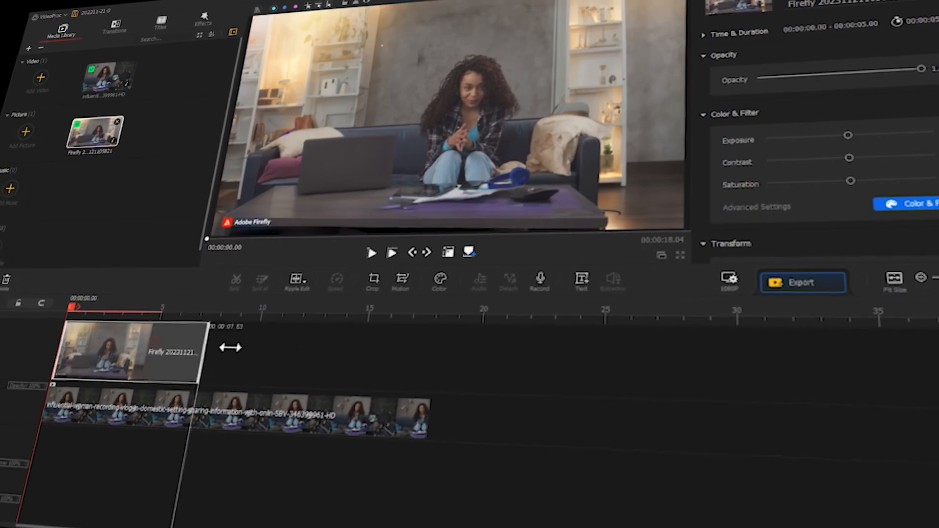
key(space)
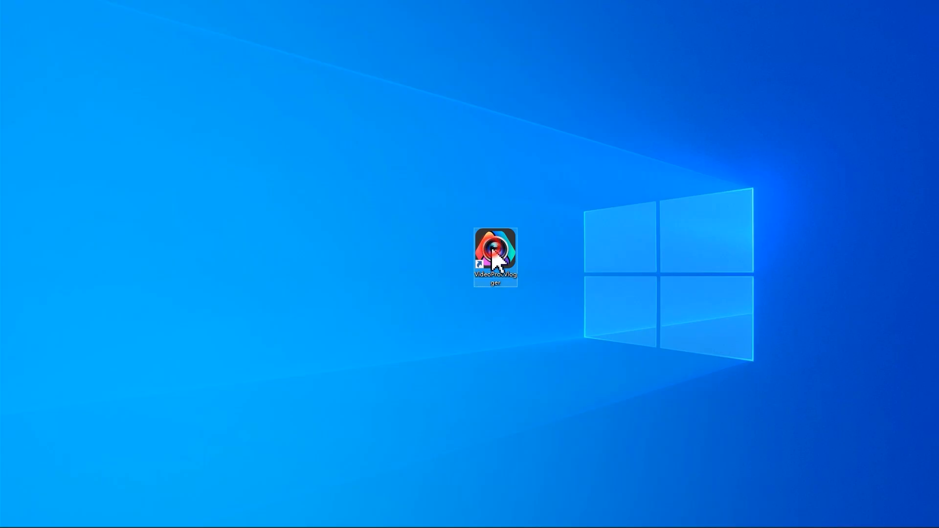
Open VideoProc Vlogger, import the clip of the woman recording a vlog and place it at the start of the video track
double_click(493, 252)
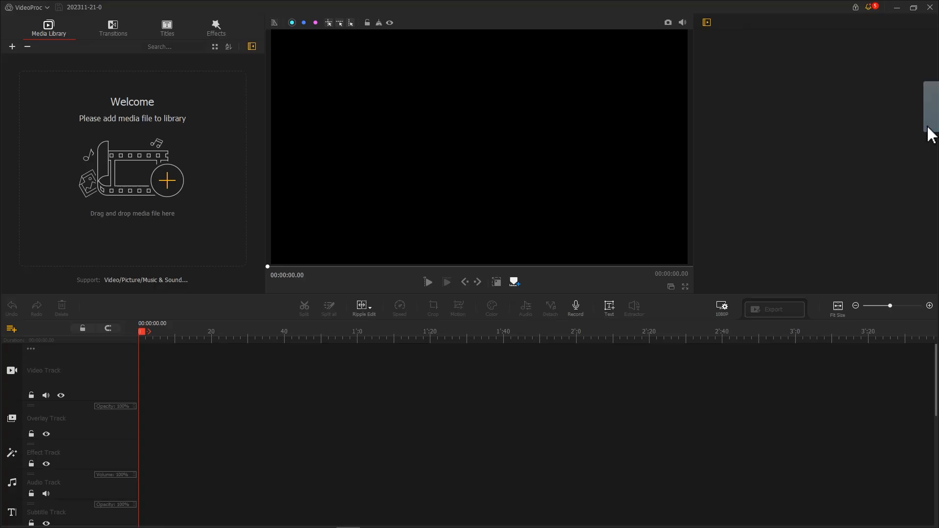
drag(929, 129, 169, 166)
drag(129, 100, 173, 367)
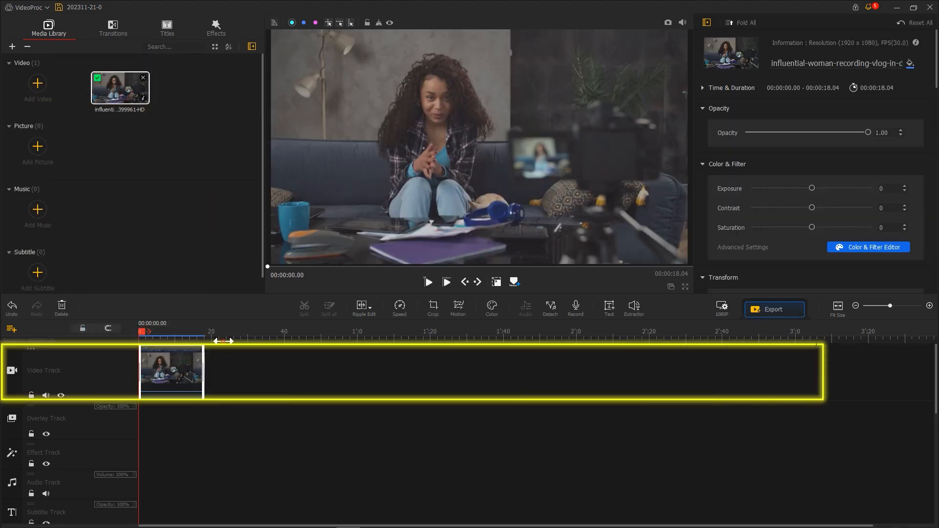
Scale the video clip down to about two-thirds of the frame in the preview, leaving empty space on all sides
scroll(446, 367, up, 5)
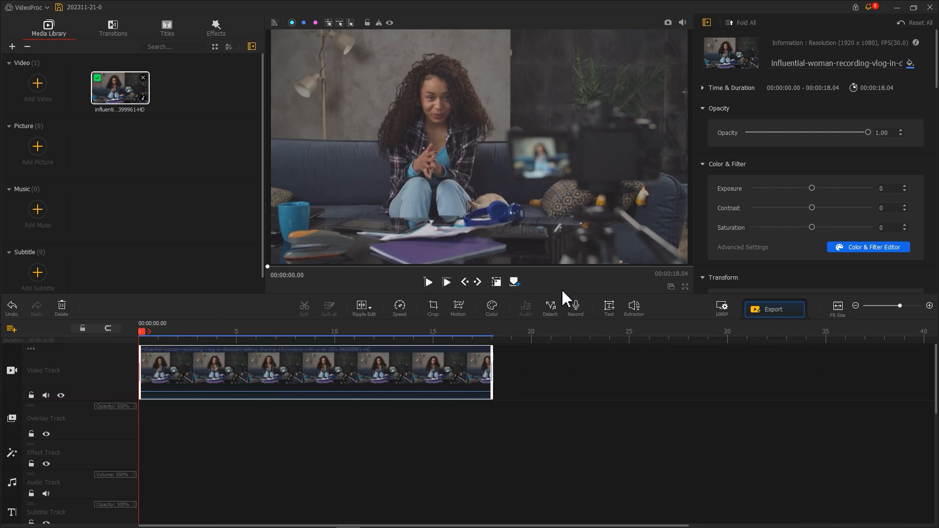
click(523, 189)
drag(690, 37, 597, 98)
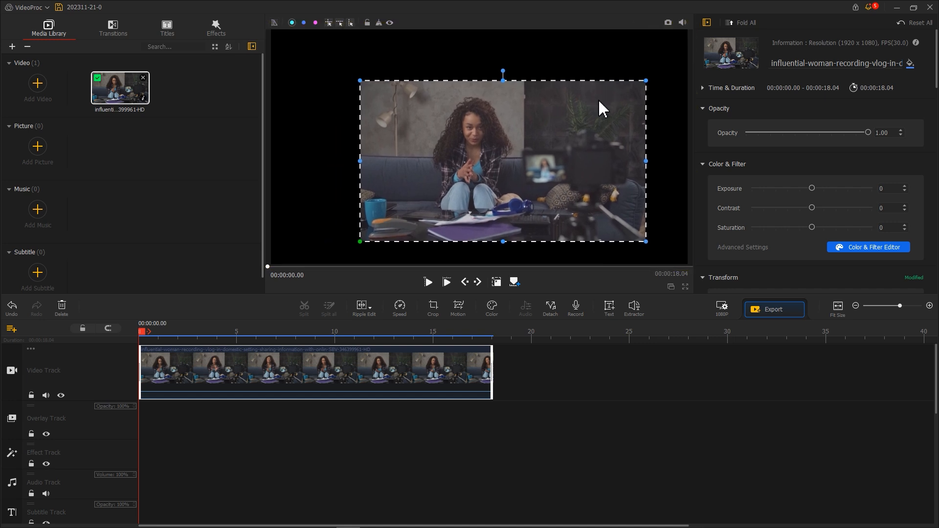
Crop the clip around the seated woman to about 640 x 957, check the crop through the whole clip and apply it
click(434, 308)
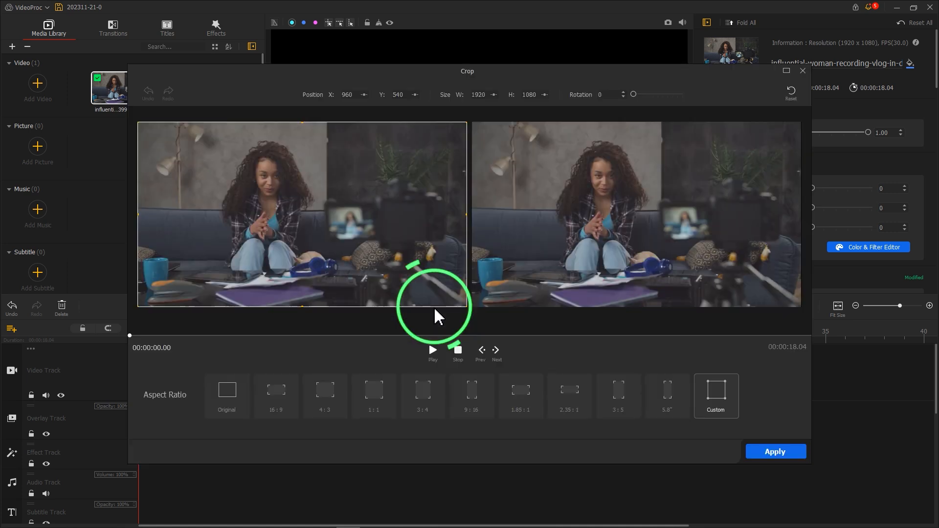
drag(302, 307, 302, 294)
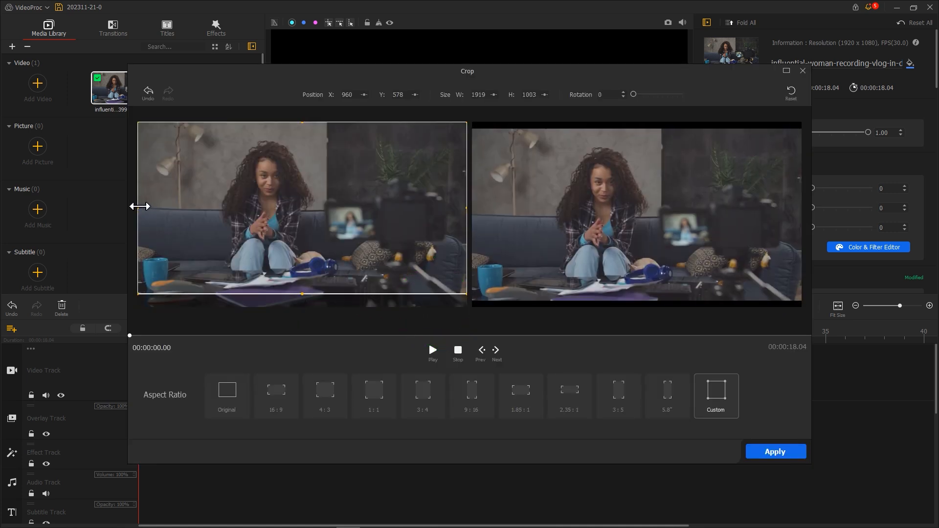
drag(139, 206, 212, 205)
drag(460, 208, 322, 213)
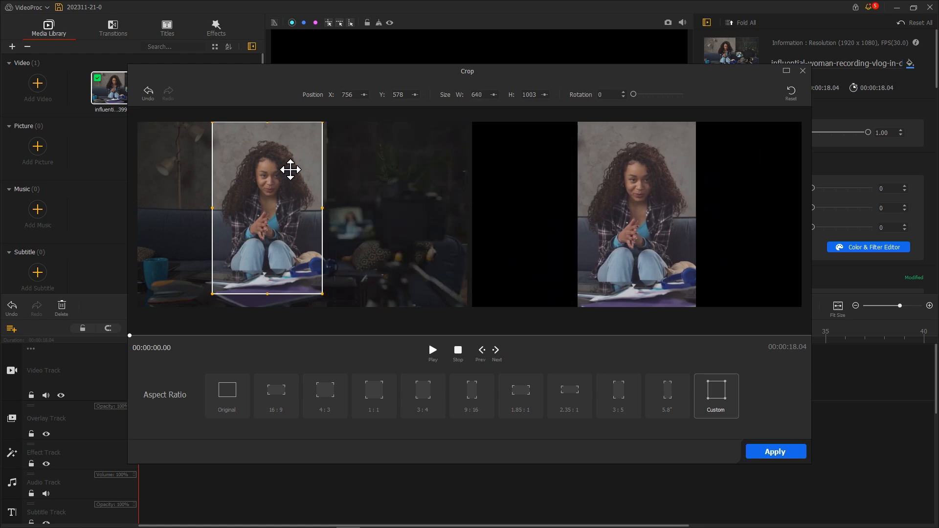
drag(267, 122, 267, 130)
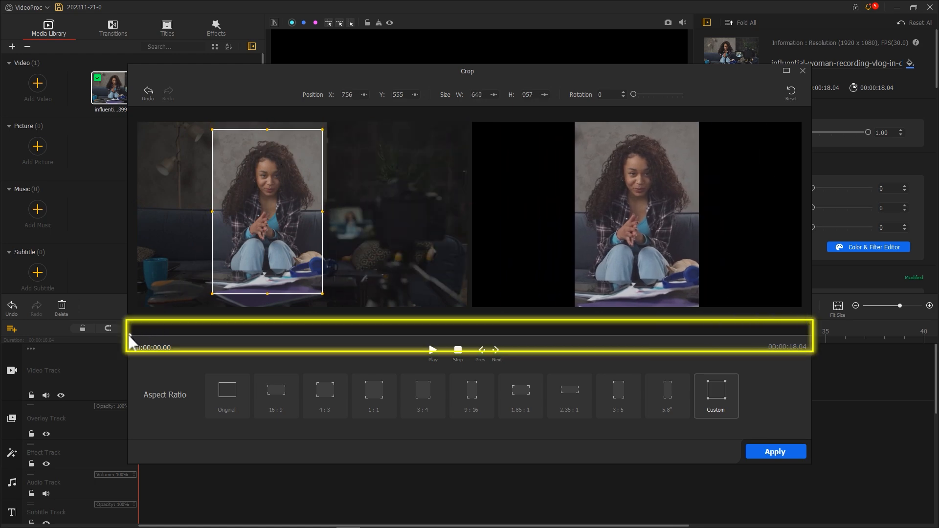
drag(130, 335, 824, 342)
click(769, 453)
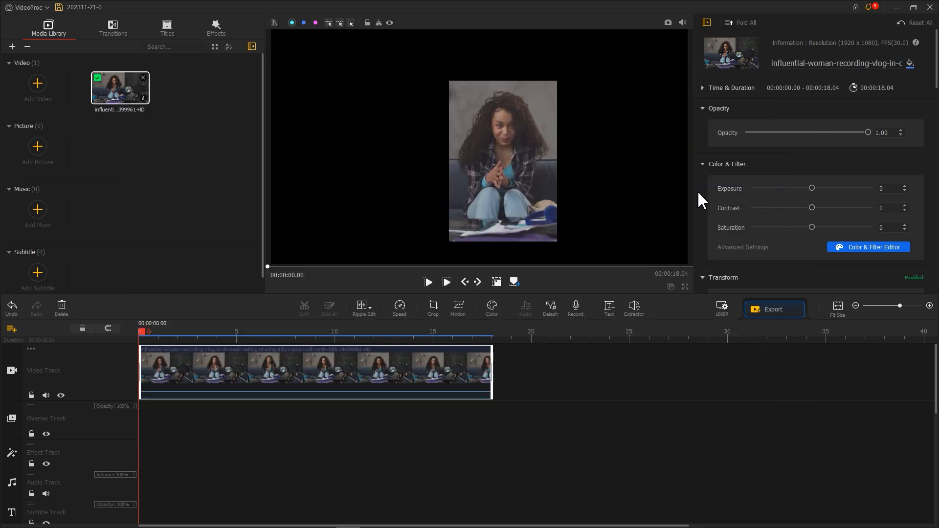
Take a snapshot of the cropped frame and upload 202311-21-0.png to Generative fill in Adobe Firefly
click(667, 24)
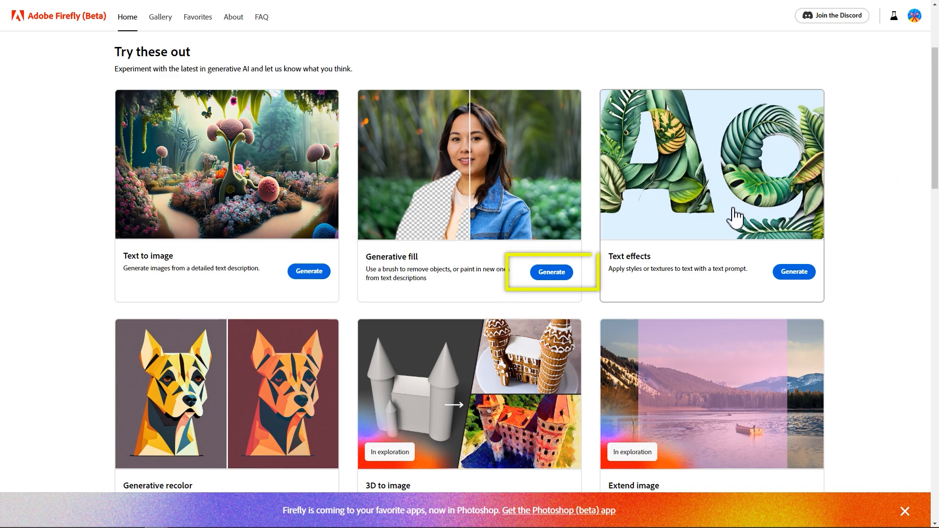
click(552, 272)
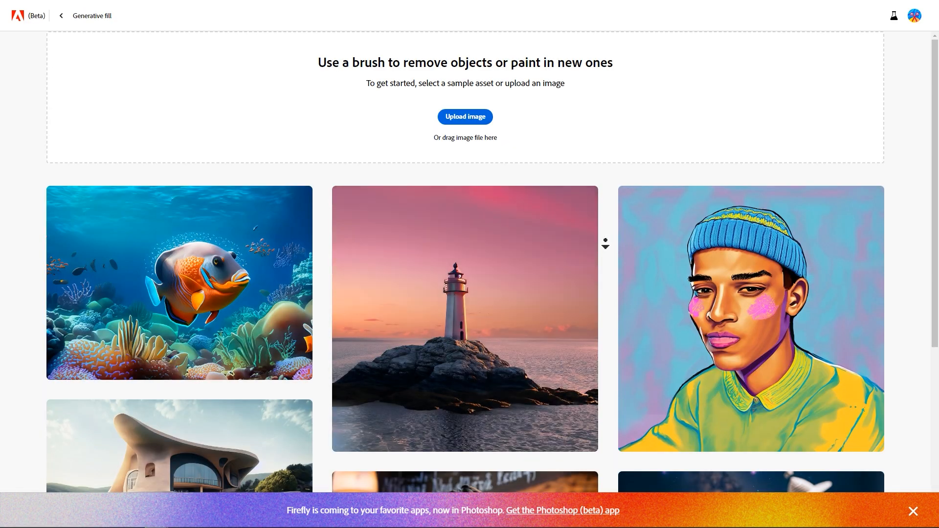
scroll(606, 242, down, 3)
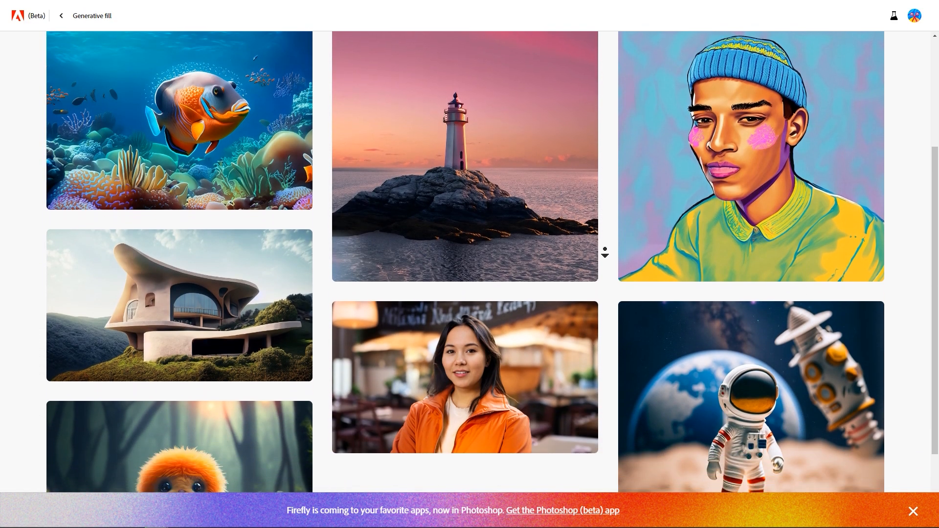
scroll(605, 252, down, 1)
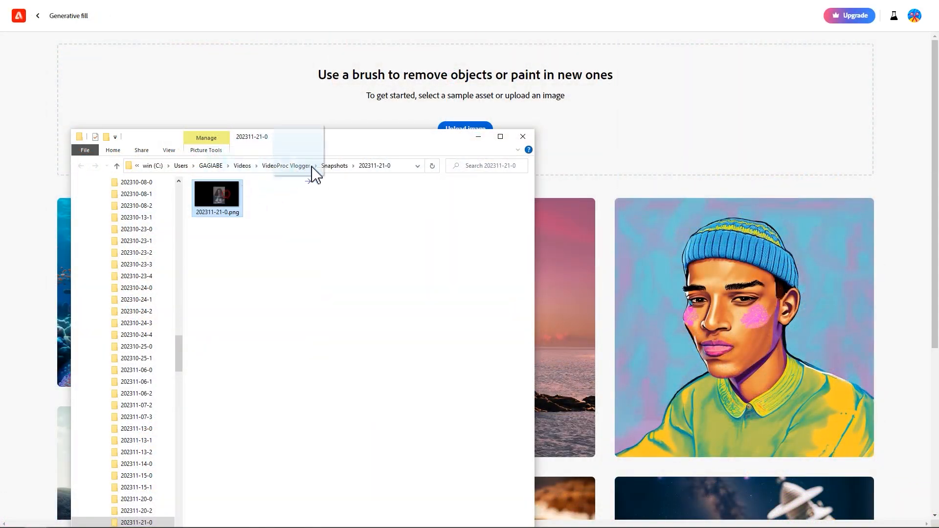
drag(310, 171, 453, 112)
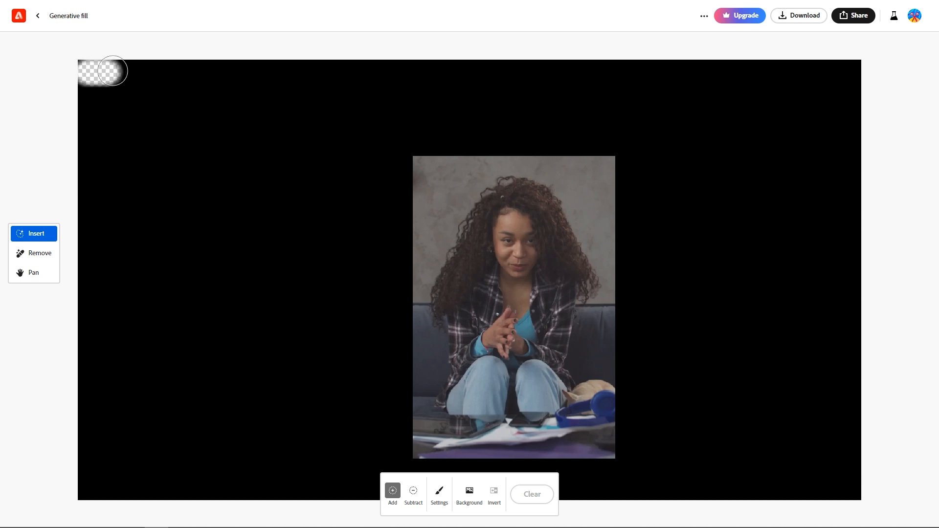
Enlarge the brush and erase the whole black area around the woman, slightly overlapping the edges of her picture
drag(176, 70, 879, 63)
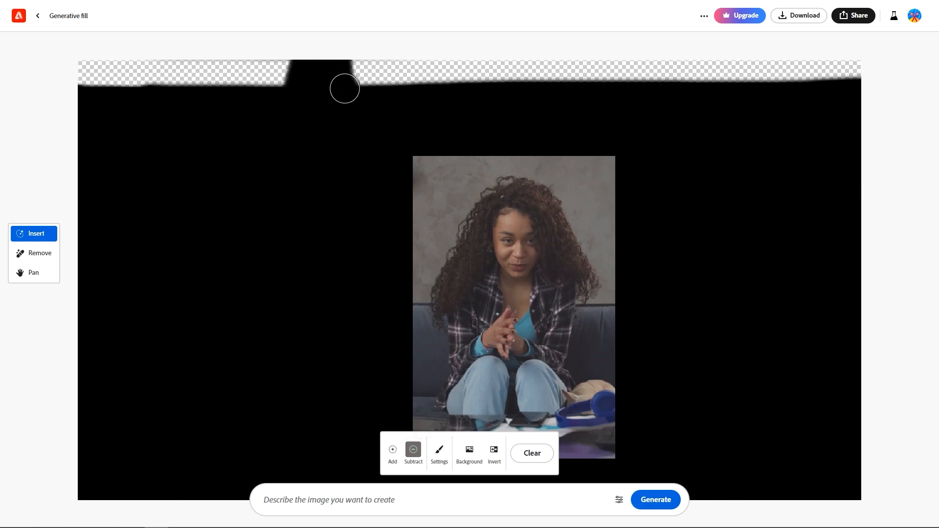
click(441, 452)
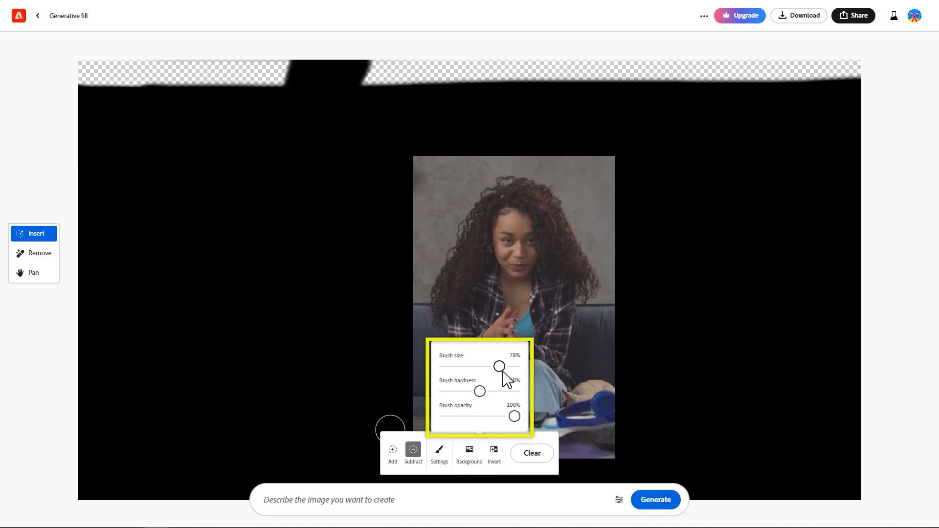
click(392, 449)
mouse_move(178, 132)
mouse_down()
mouse_move(425, 74)
mouse_move(681, 95)
mouse_move(246, 88)
mouse_move(127, 128)
mouse_move(237, 173)
mouse_move(195, 335)
mouse_move(251, 142)
mouse_move(532, 135)
mouse_move(400, 155)
mouse_move(391, 275)
mouse_move(390, 255)
mouse_move(342, 230)
mouse_move(638, 161)
mouse_move(636, 347)
mouse_move(721, 191)
mouse_move(757, 406)
mouse_move(647, 487)
mouse_move(576, 475)
mouse_move(618, 474)
mouse_move(155, 420)
mouse_move(362, 337)
mouse_move(407, 136)
mouse_up()
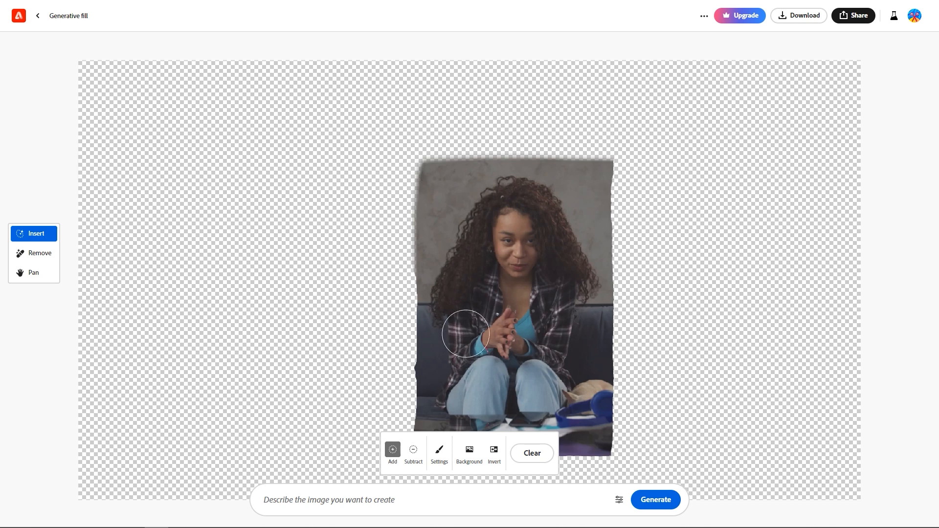
Generate a fill for the erased area with the prompt left blank and browse the variations
click(474, 495)
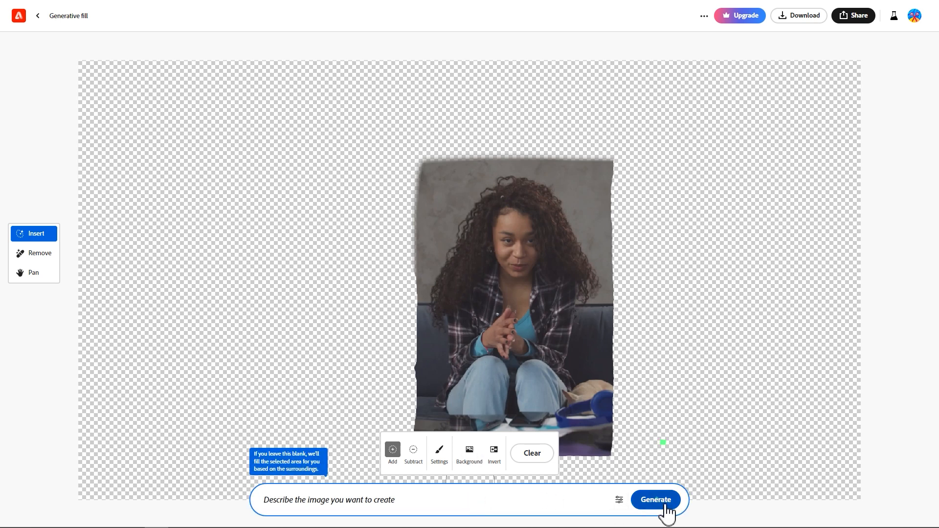
click(656, 500)
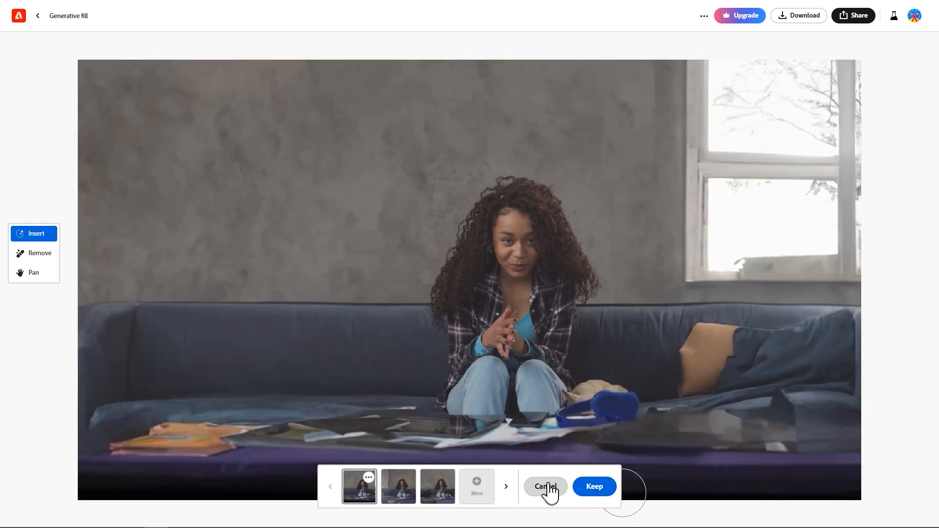
click(511, 488)
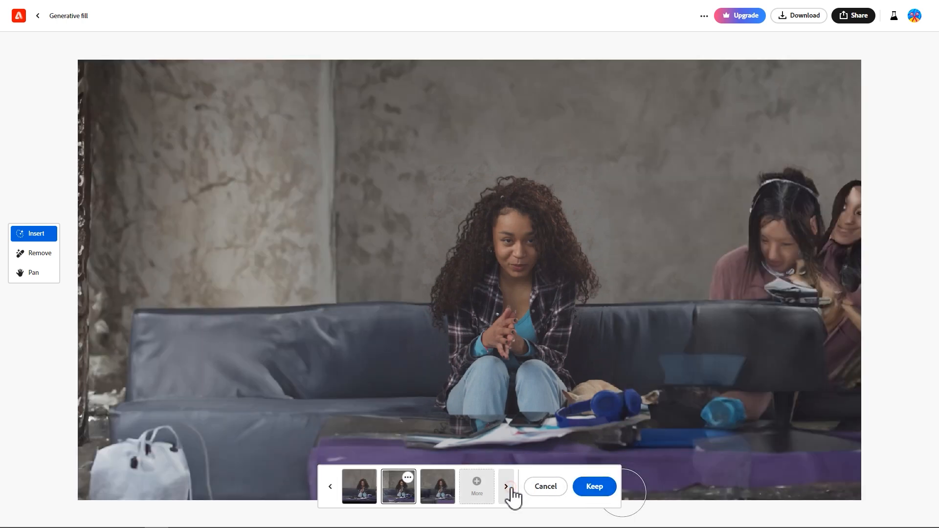
click(509, 487)
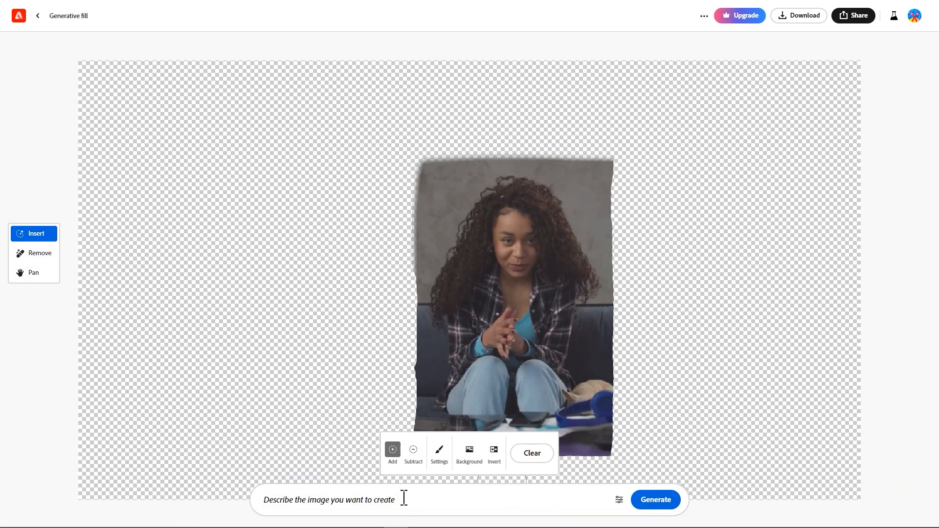
Generate a fill for the erased area from the prompt "warm house"
click(404, 497)
text(warm house)
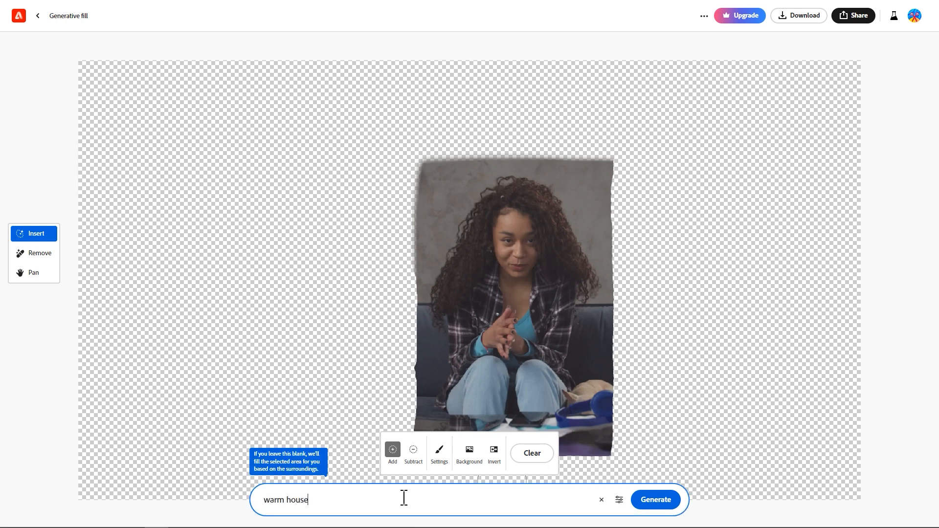
key(Return)
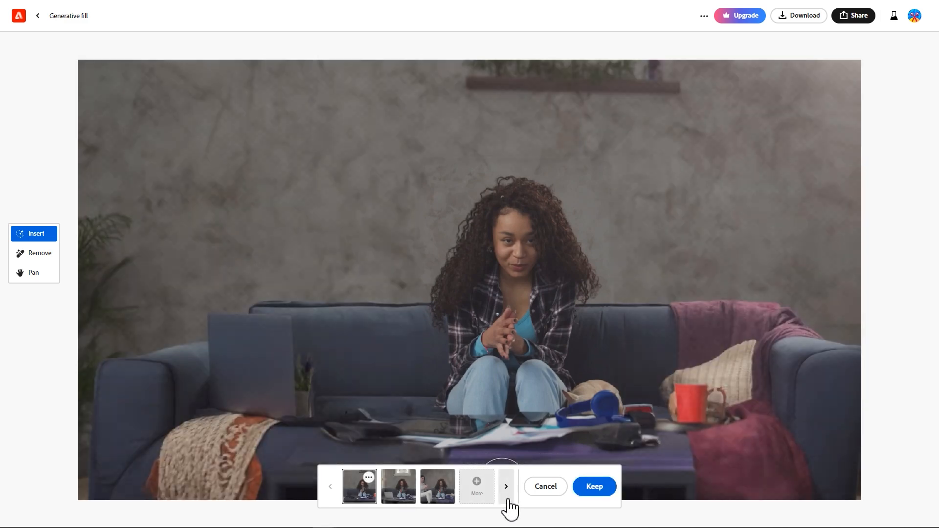
Generate more variations, keep the one with warmly lit shelves behind the sofa and download the image
click(408, 496)
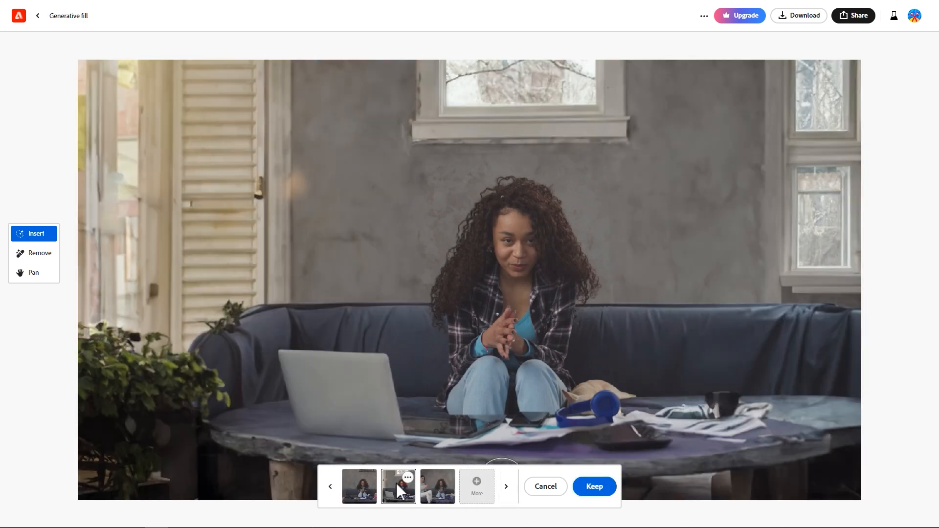
click(477, 488)
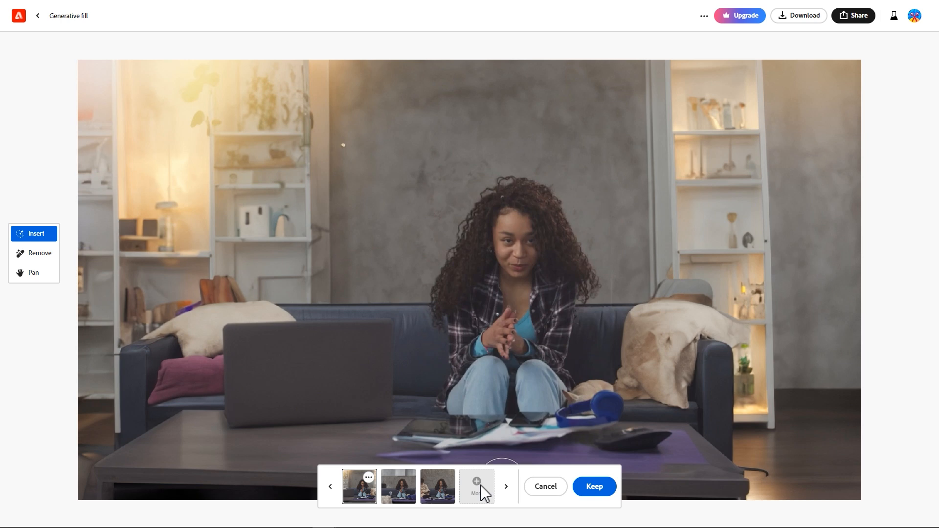
click(596, 500)
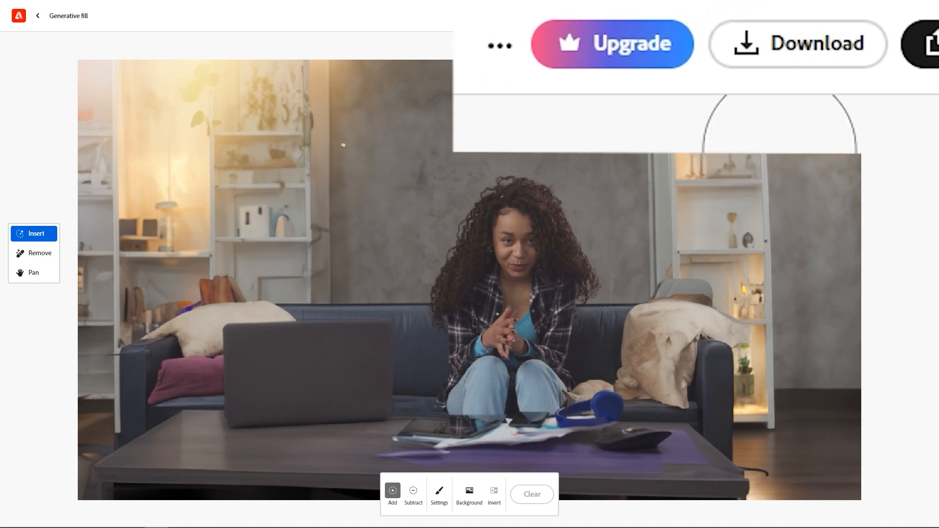
click(800, 19)
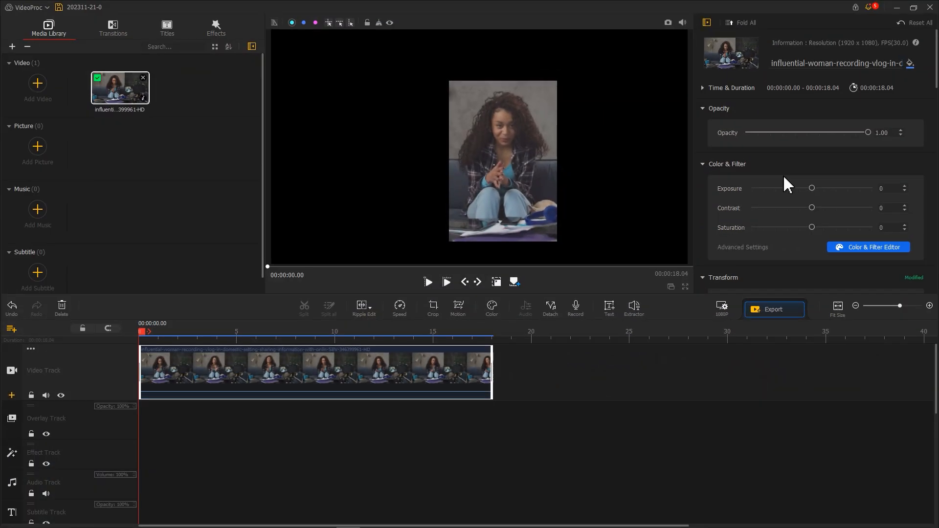
In VideoProc Vlogger, import the downloaded Firefly image and move the video clip from the video track to the start of the overlay track
drag(936, 208, 186, 140)
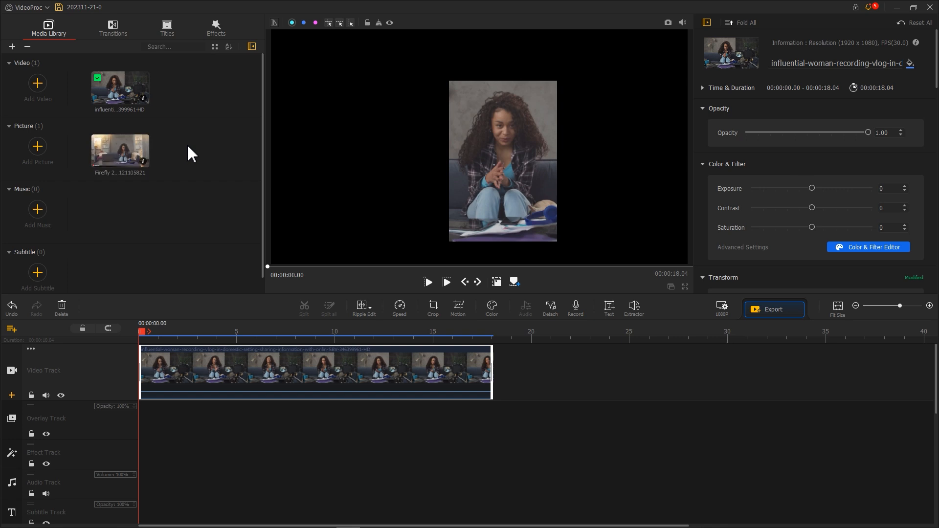
click(198, 378)
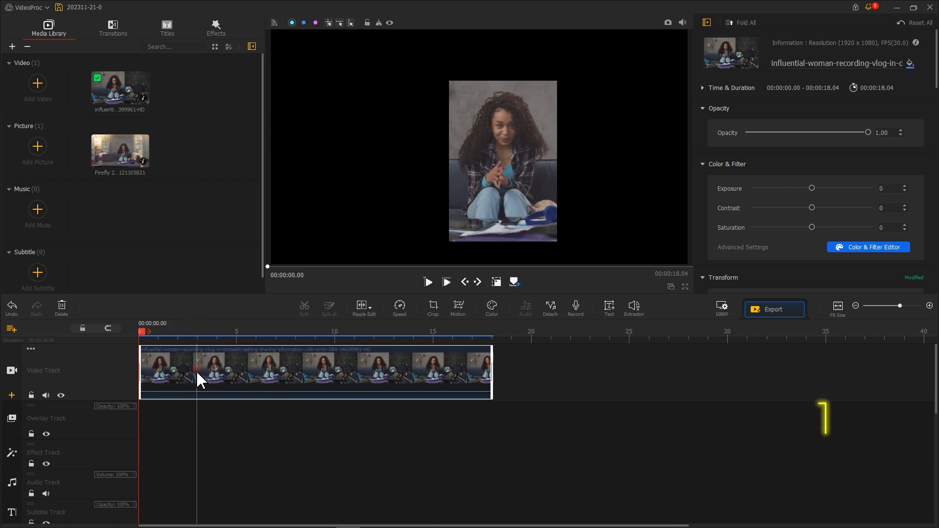
drag(198, 377, 184, 437)
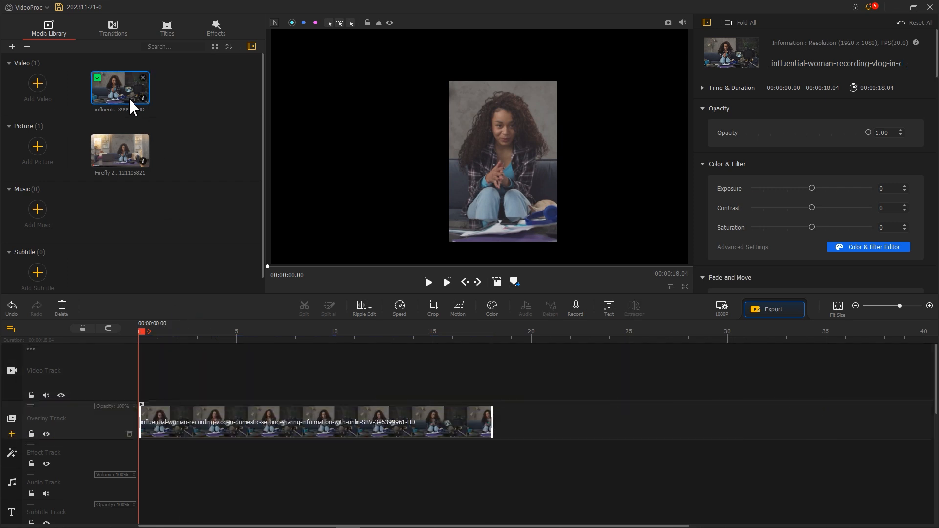
Place the Firefly image at the start of the video track and extend it to 00:00:18.04, matching the overlay clip's end
drag(122, 156, 143, 373)
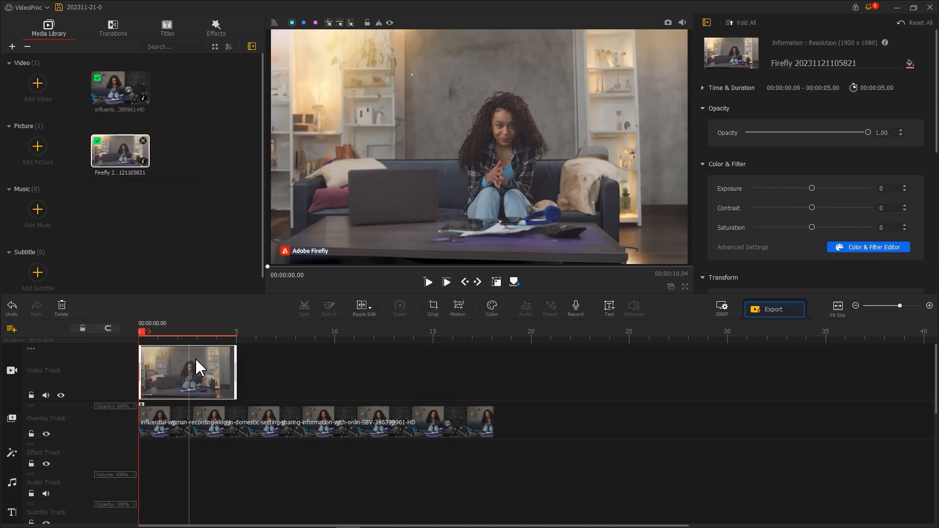
drag(251, 364, 492, 375)
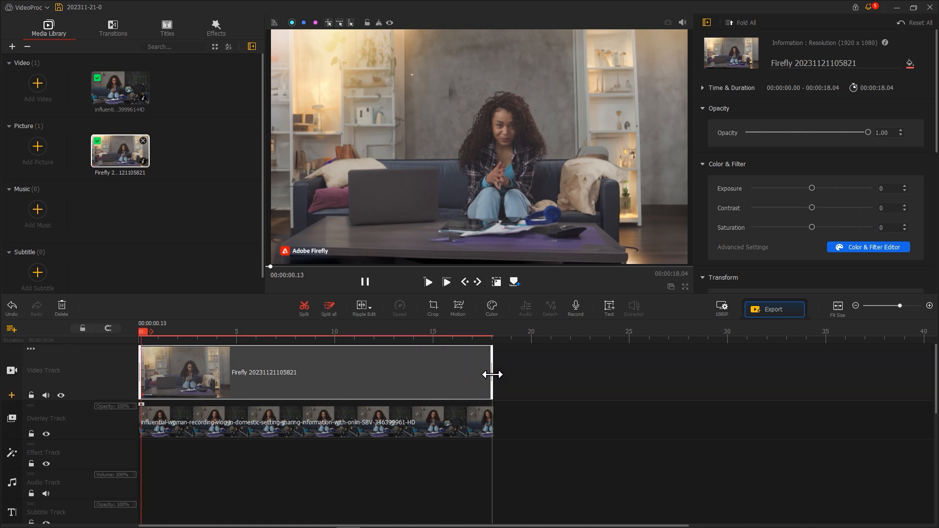